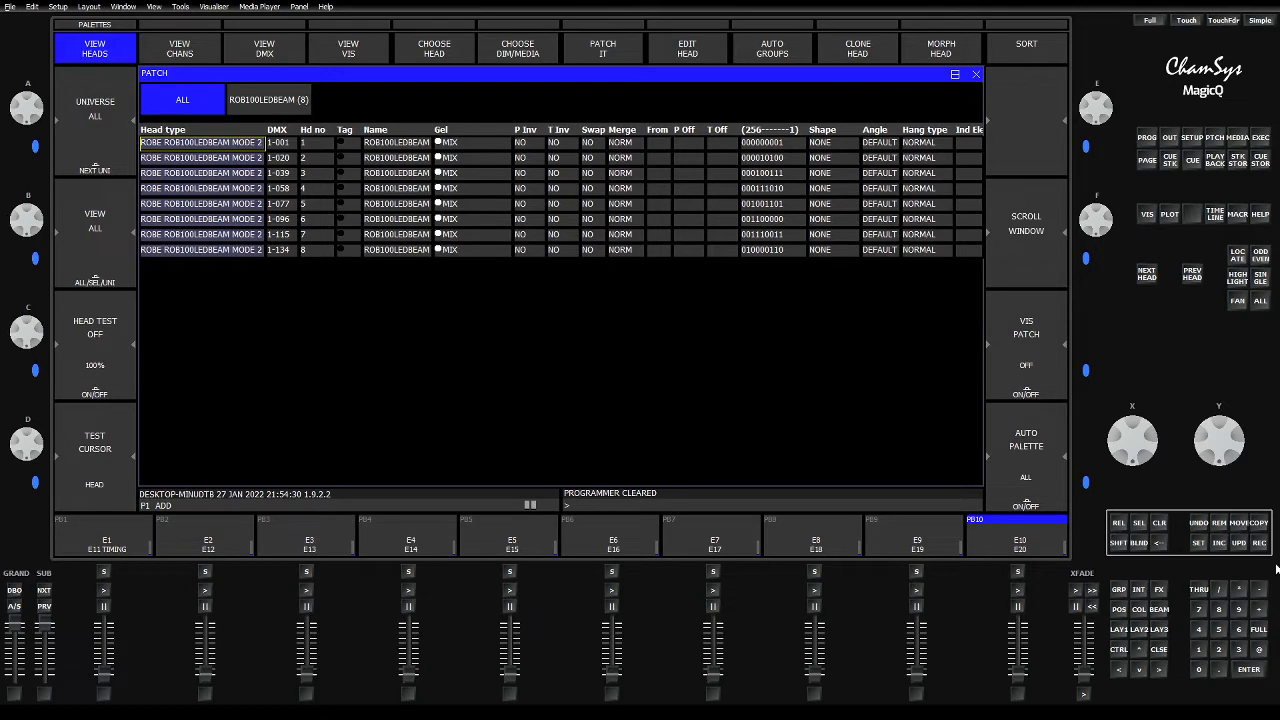
left_click(1237, 218)
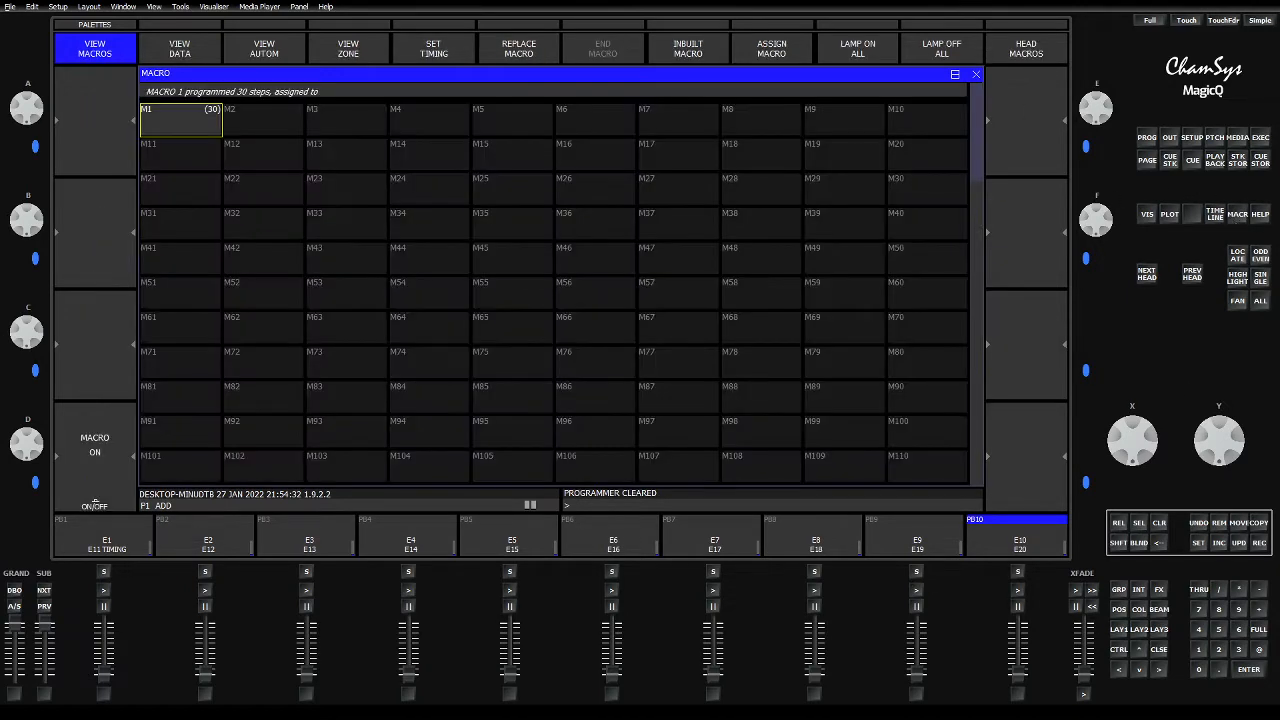
left_click(416, 53)
key("Escape")
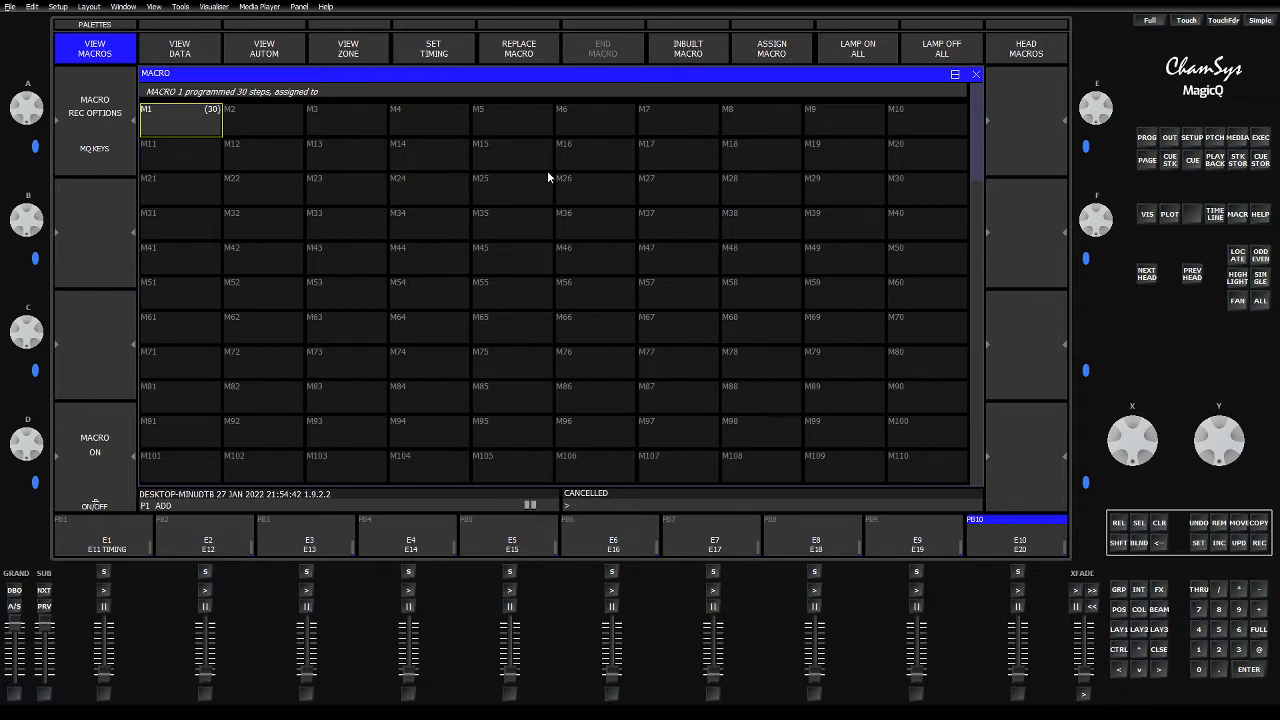
left_click(449, 53)
Step: In the Cue Stack Store, move cue stacks CS1 and CS2 together to the slots starting at CS22
left_click(1236, 165)
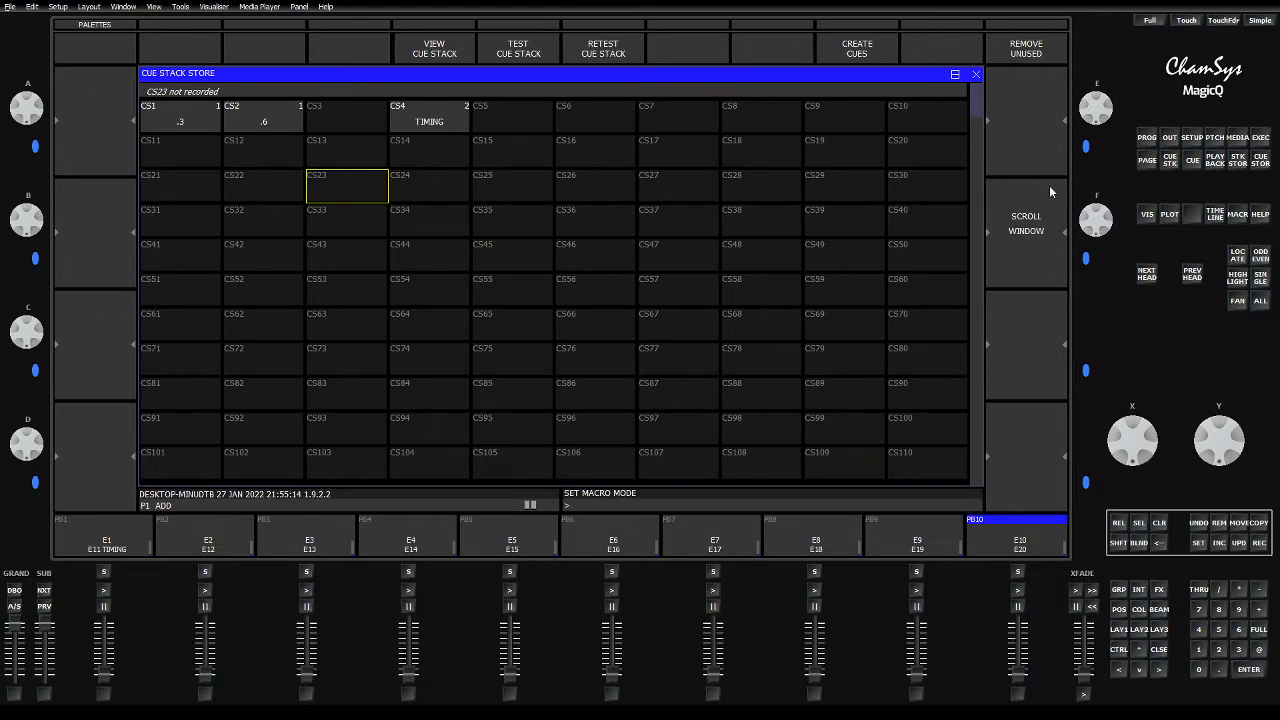
key("Up")
key("Left")
key("Left")
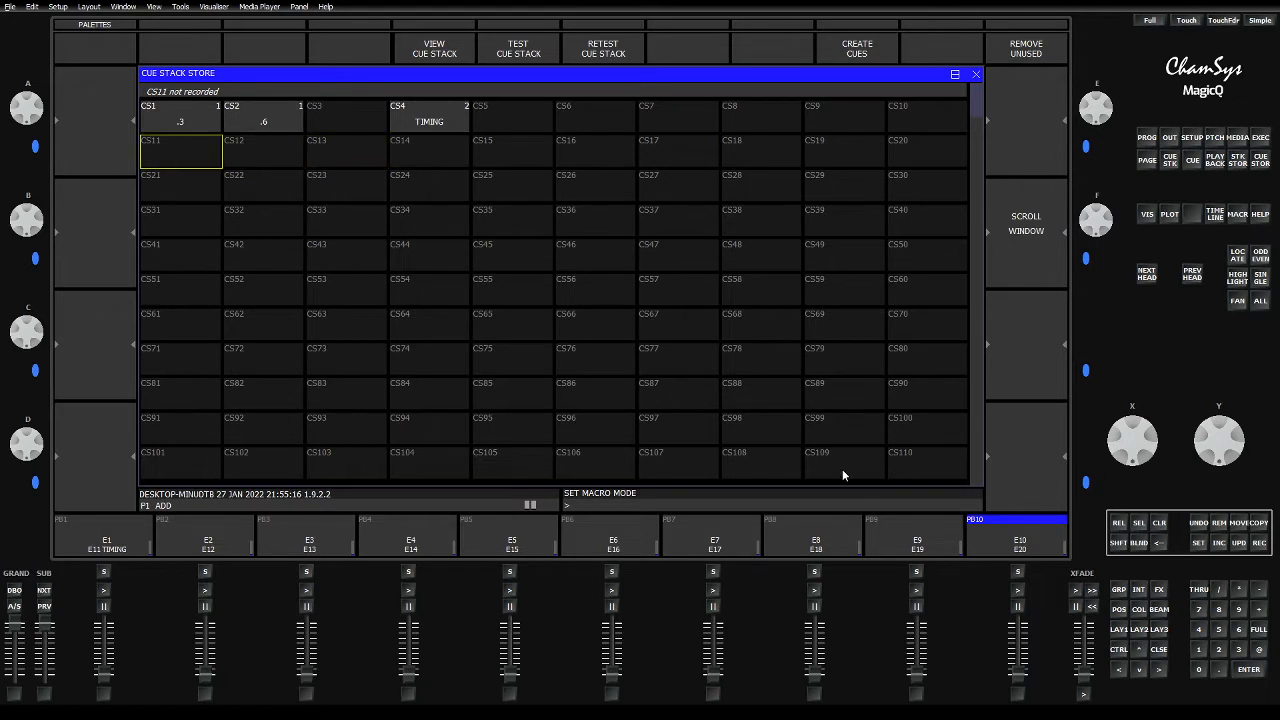
key("Up")
key("Right")
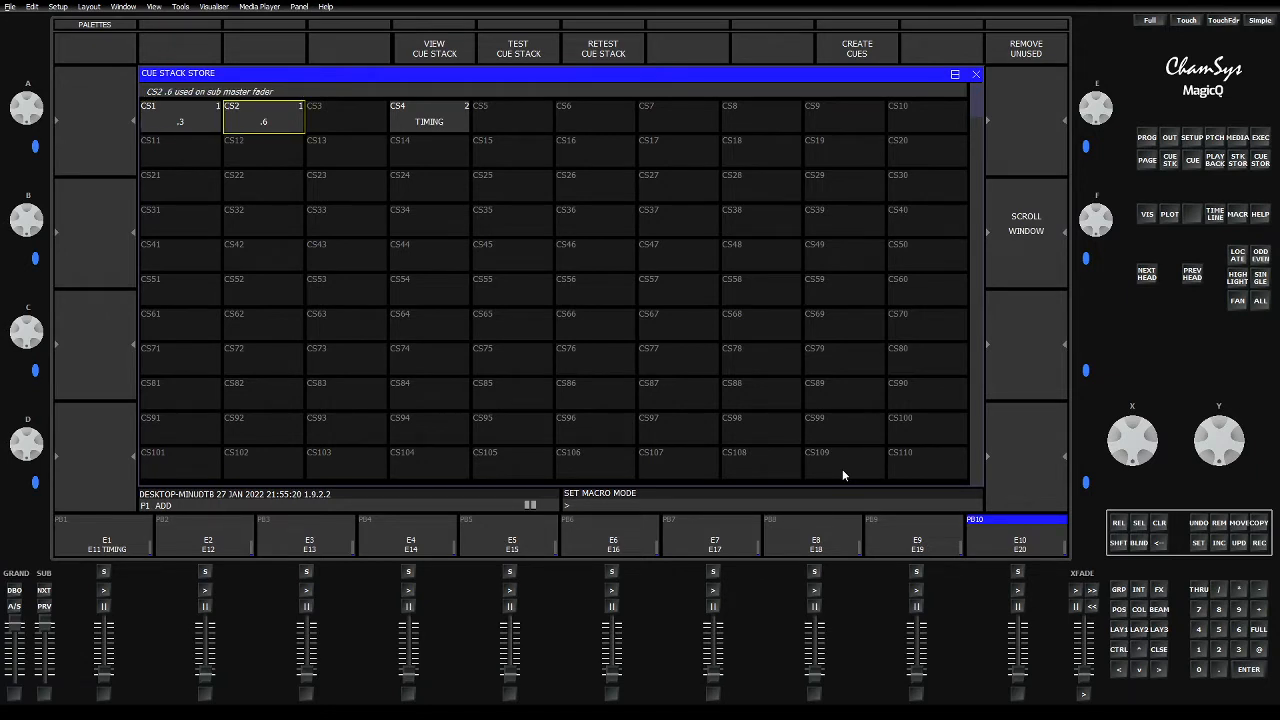
key("Left")
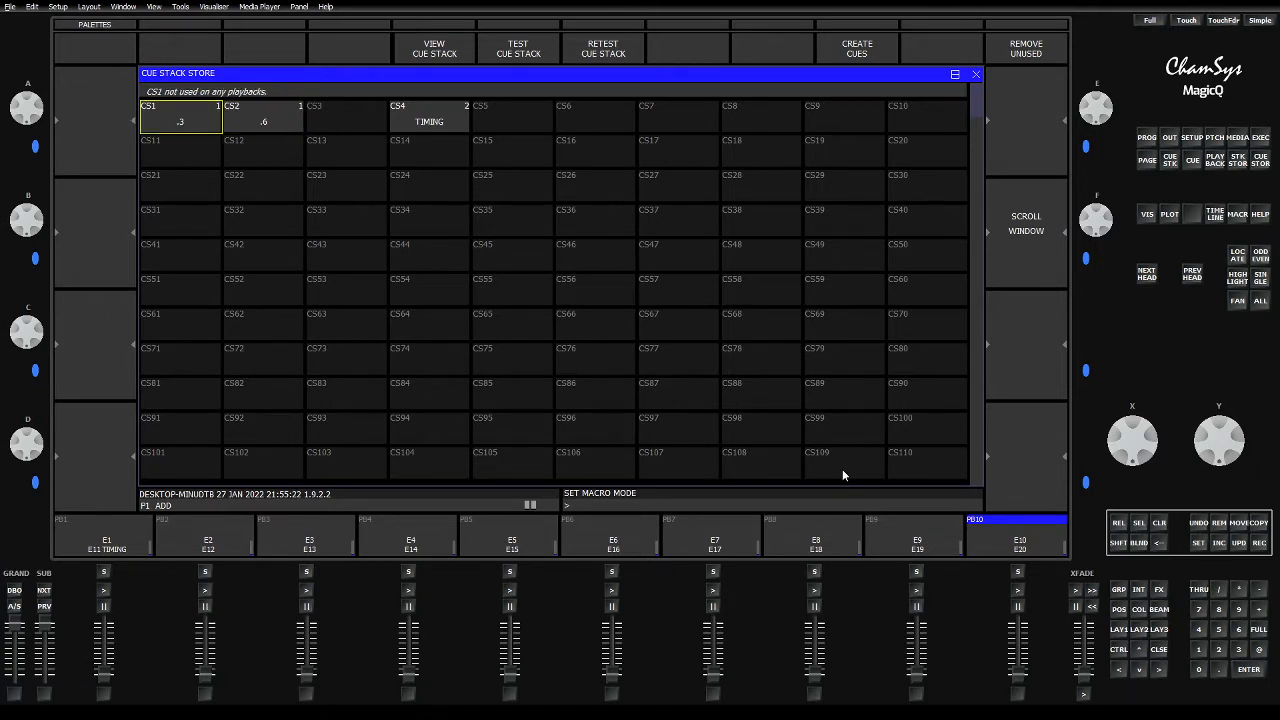
key("shift+Right")
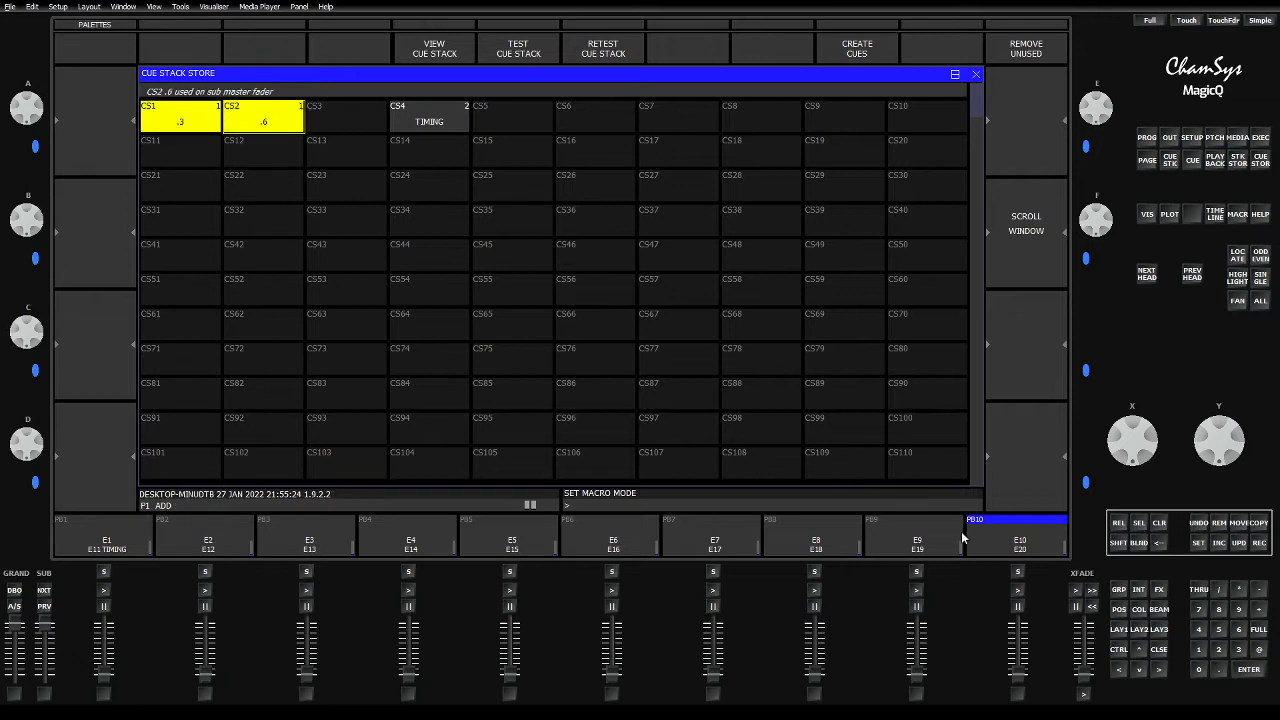
left_click(1240, 528)
left_click(246, 197)
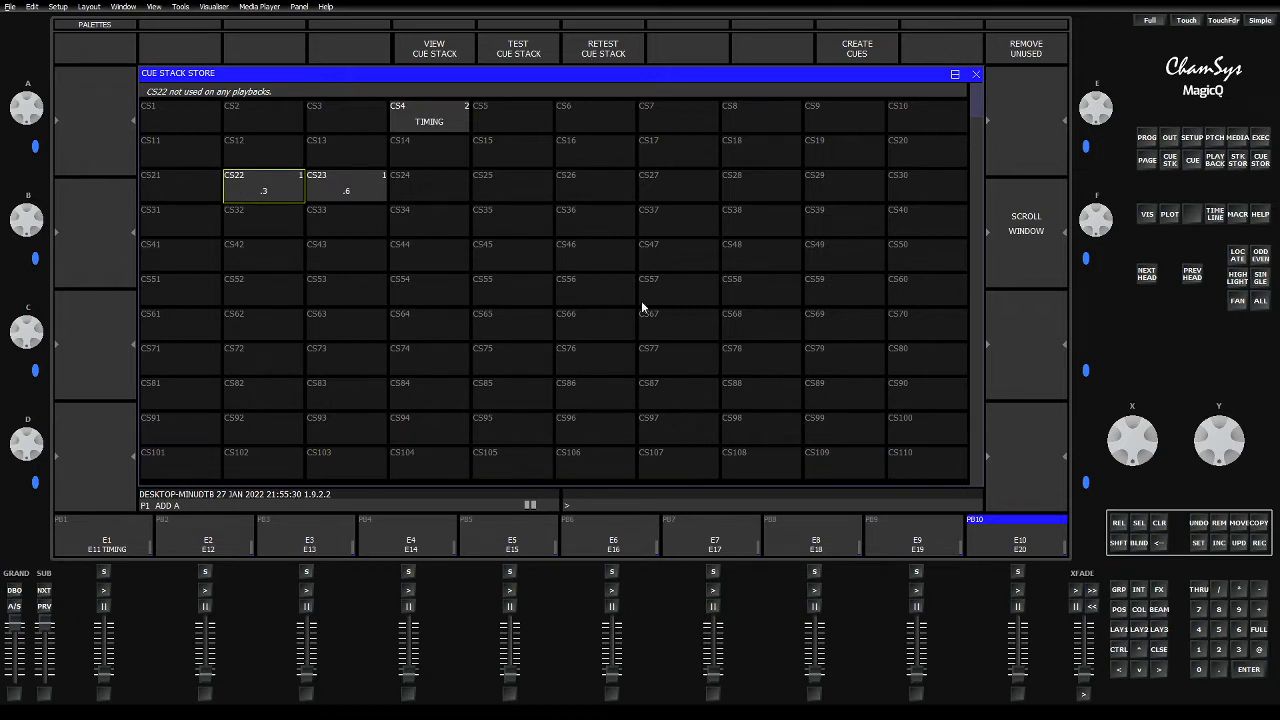
Step: Copy cue stack CS22 (.3) onto playback 10 of page 1
left_click(1256, 523)
left_click(261, 190)
left_click(1002, 524)
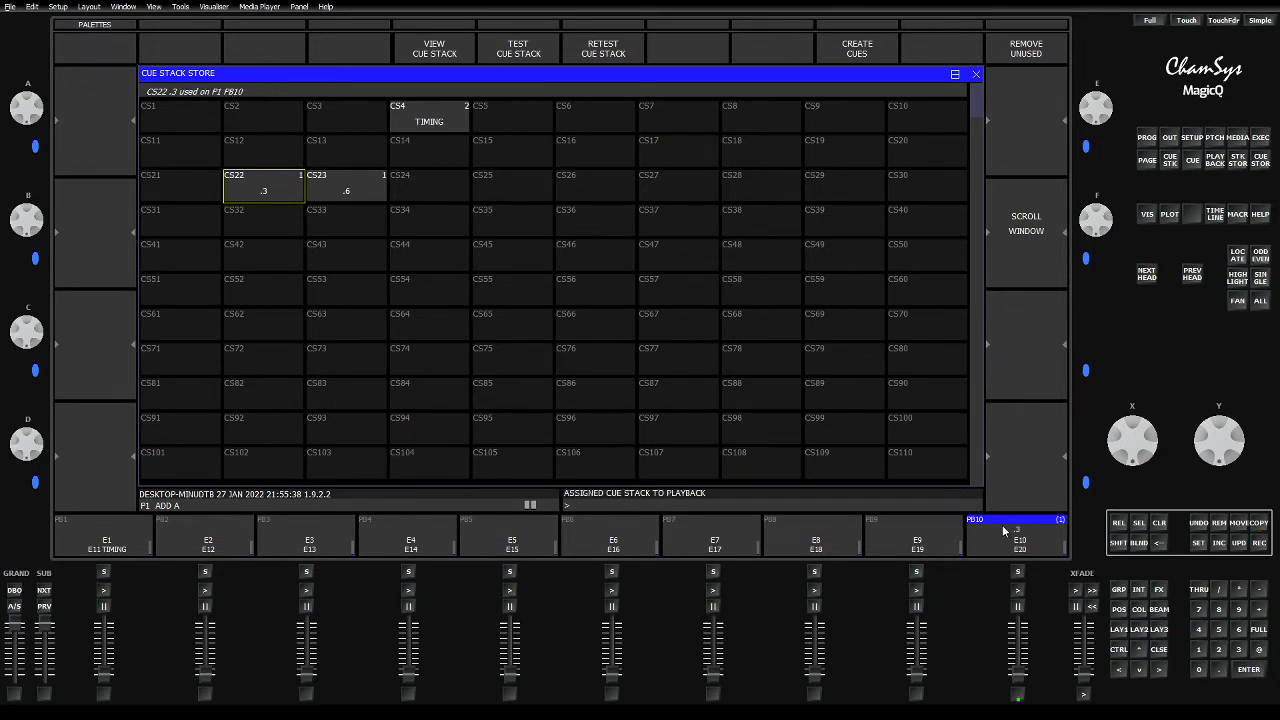
Step: Go to page 2 and copy cue stack CS23 (.6) onto playback 10 there
left_click(43, 590)
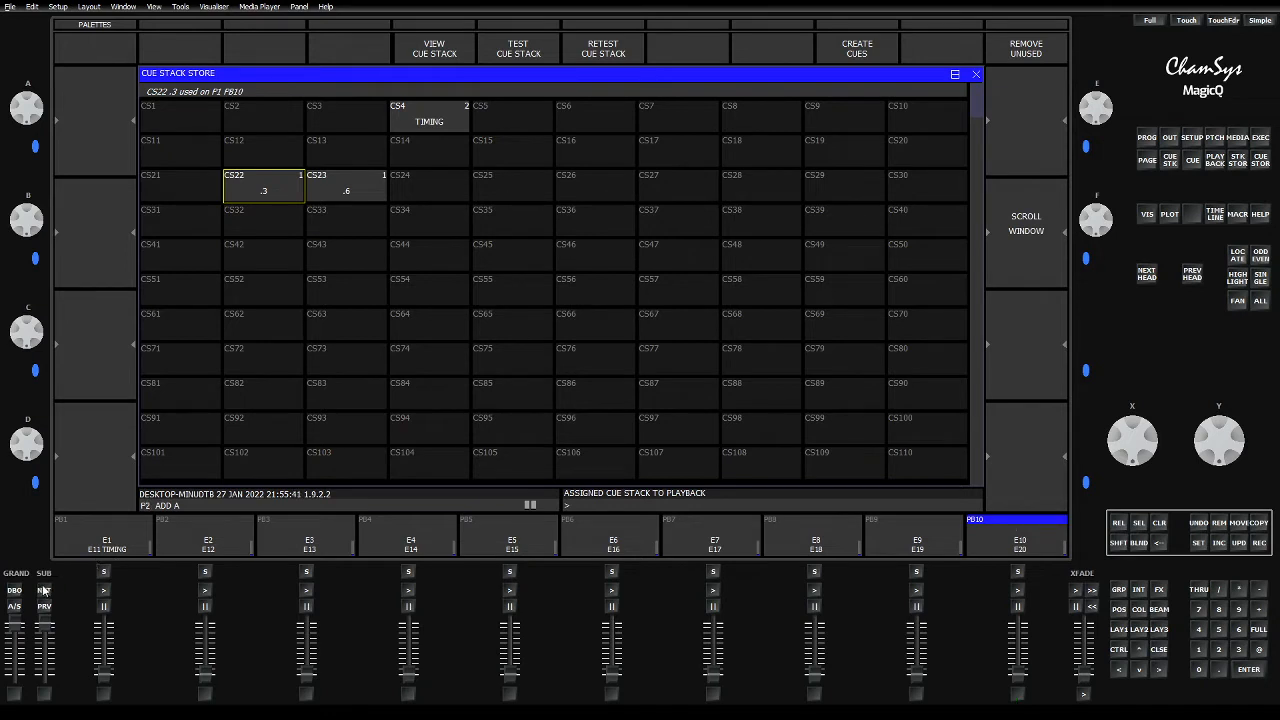
left_click(1256, 522)
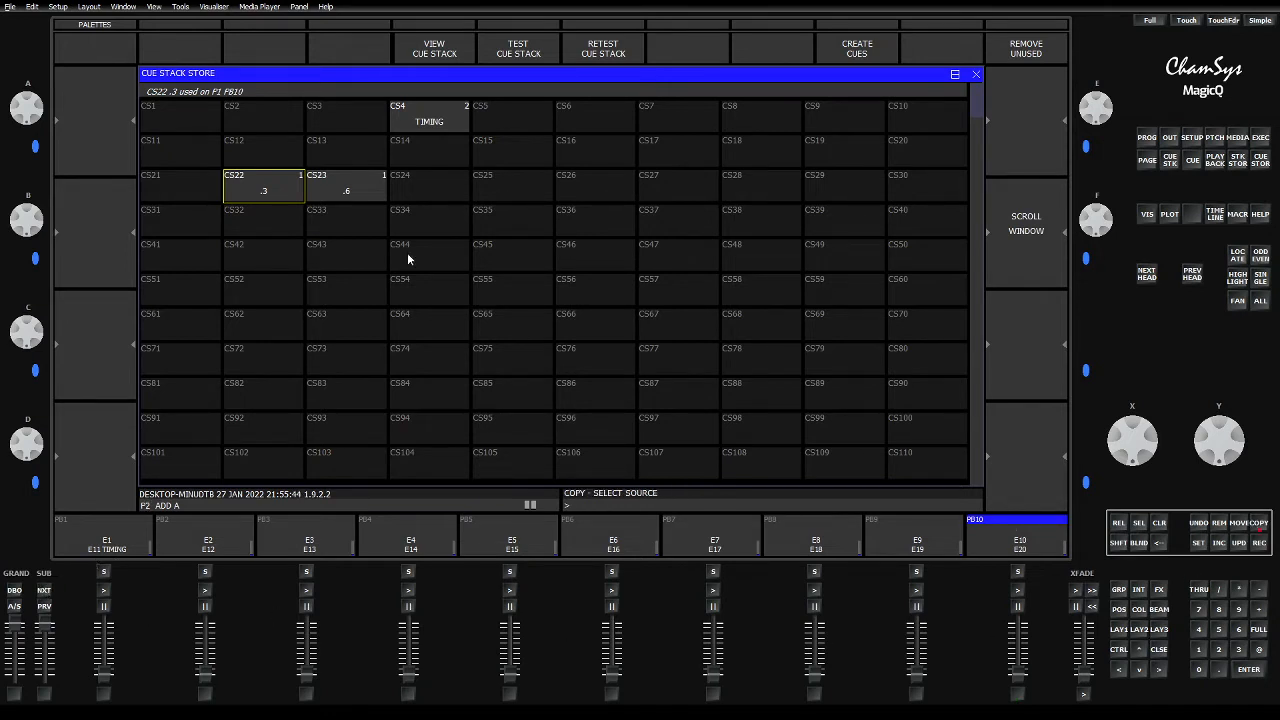
left_click(334, 191)
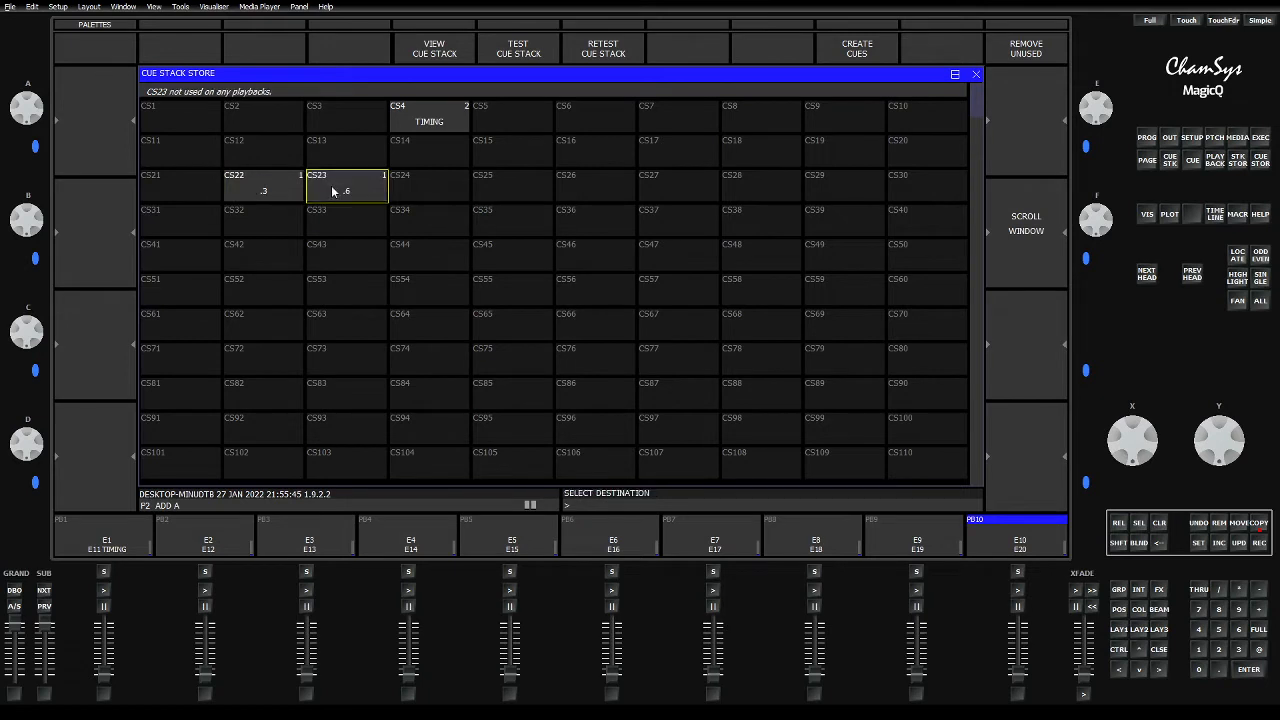
left_click(982, 535)
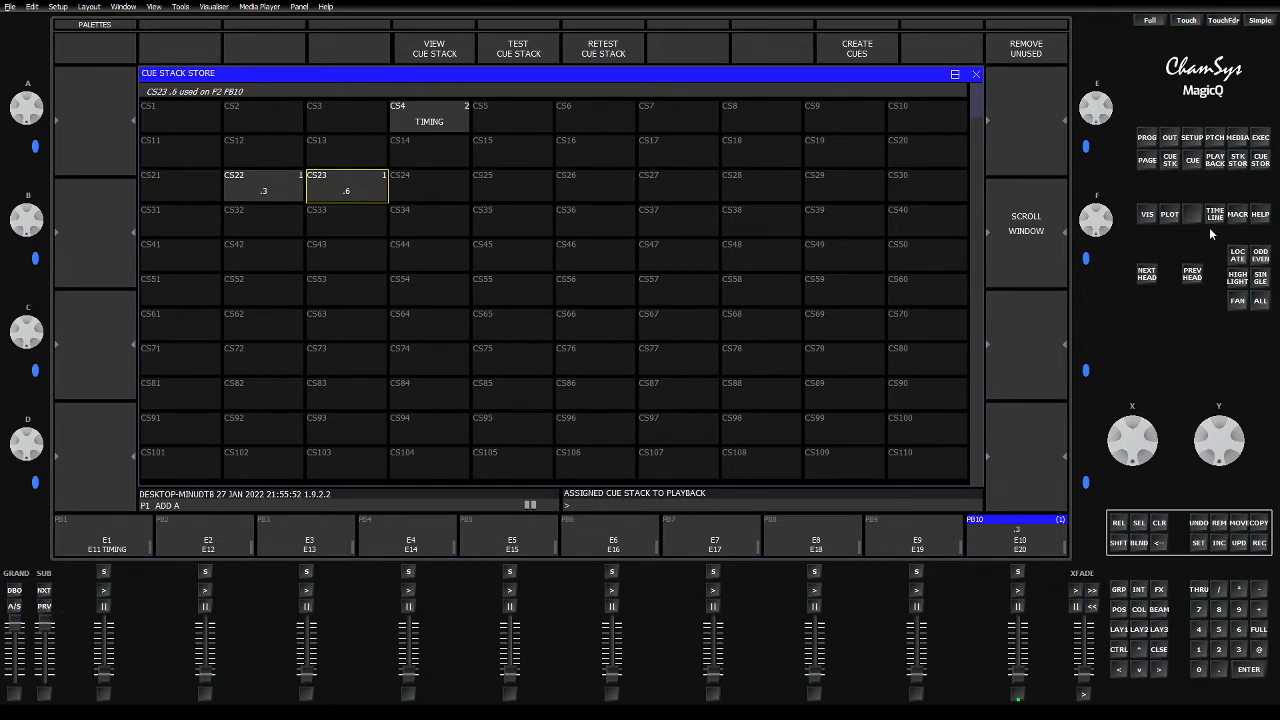
Step: Open the Macro window and move the .6 cue stack from playback 10 on page 1 to playback 1 on page 2
left_click(1237, 217)
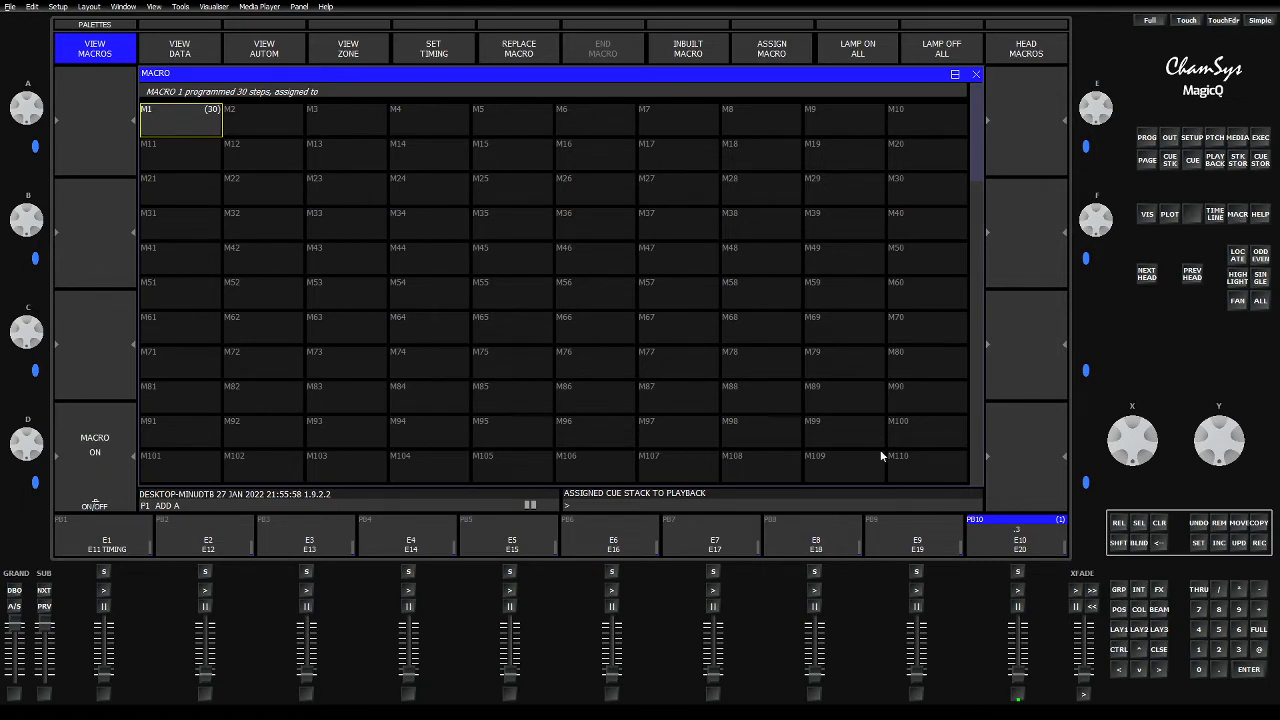
left_click(542, 52)
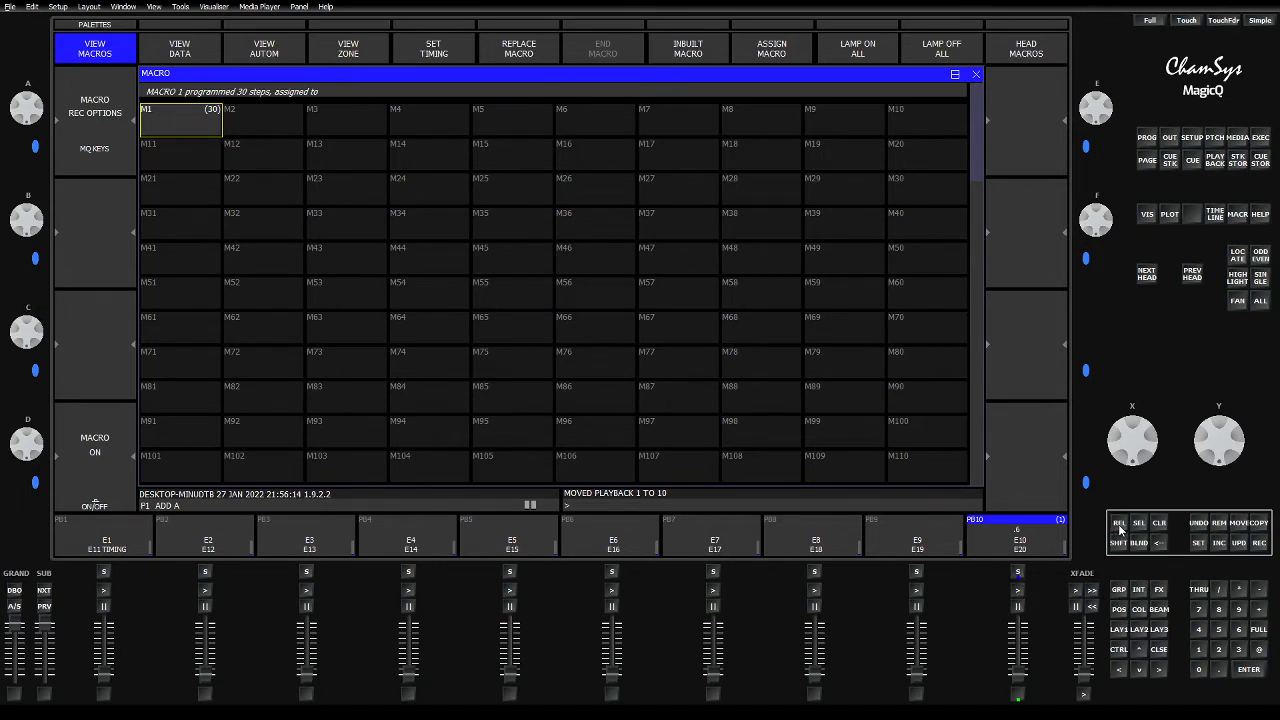
left_click(1239, 523)
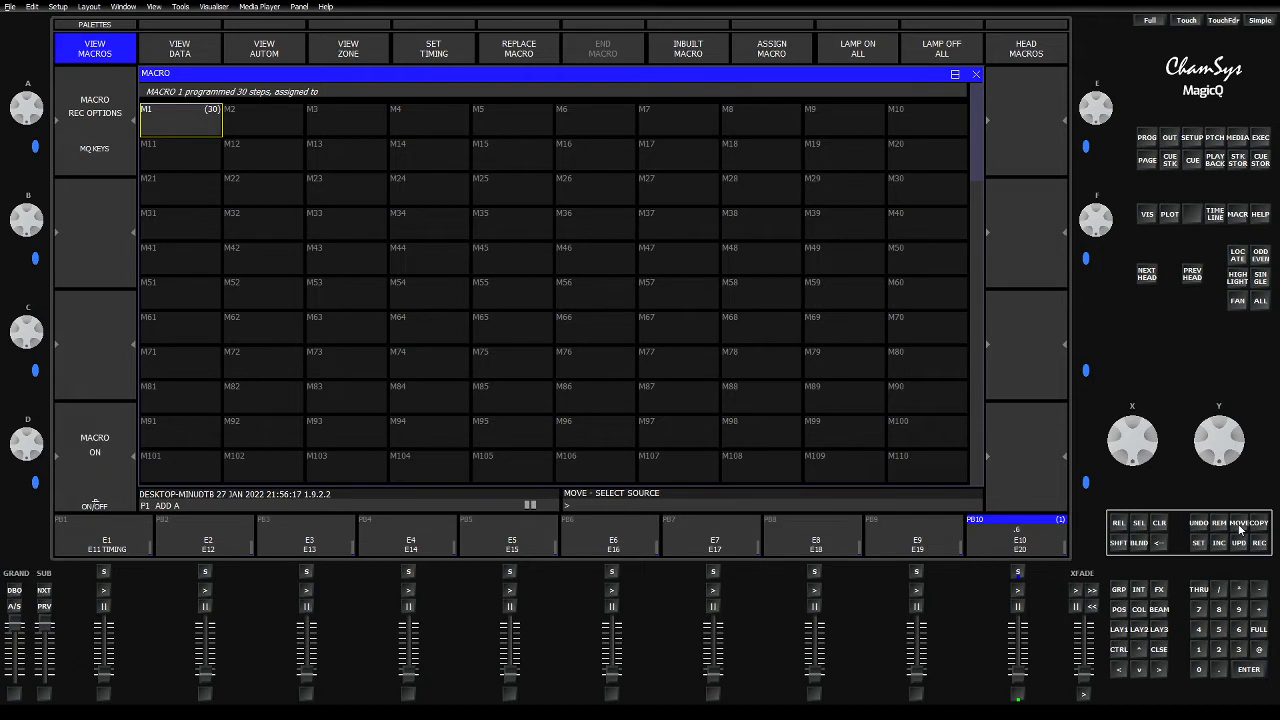
left_click(1018, 573)
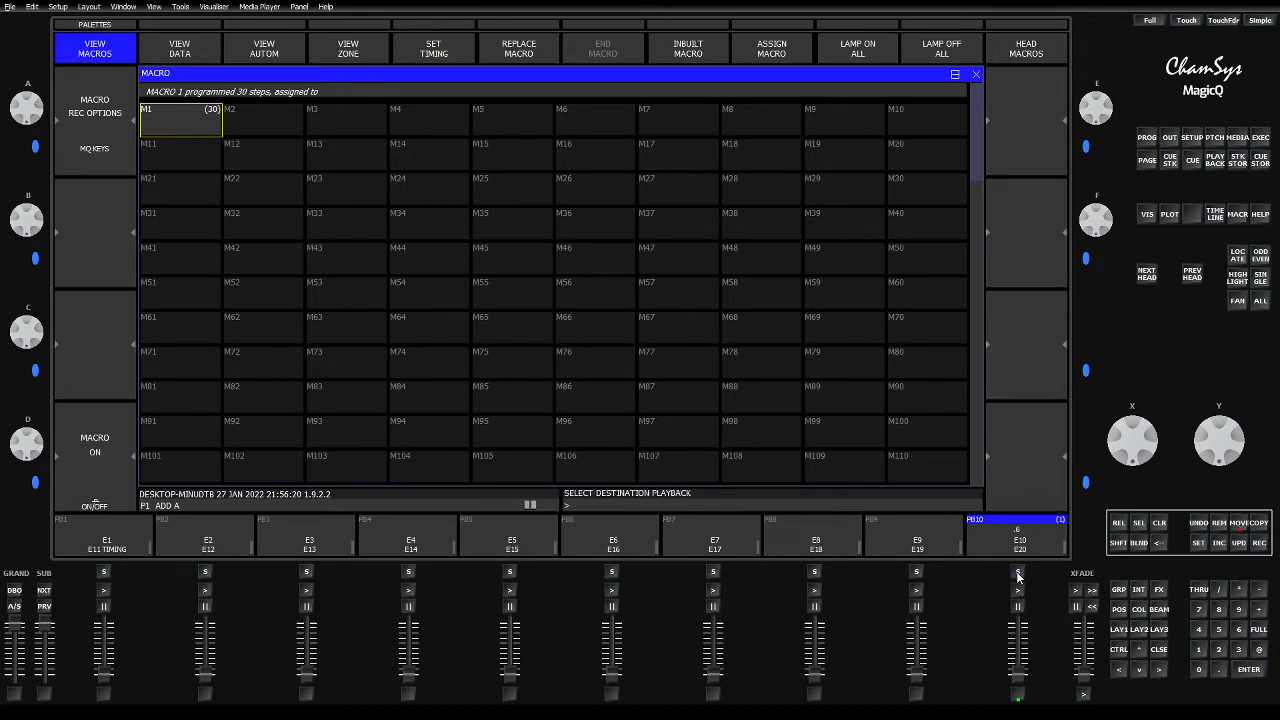
left_click(44, 591)
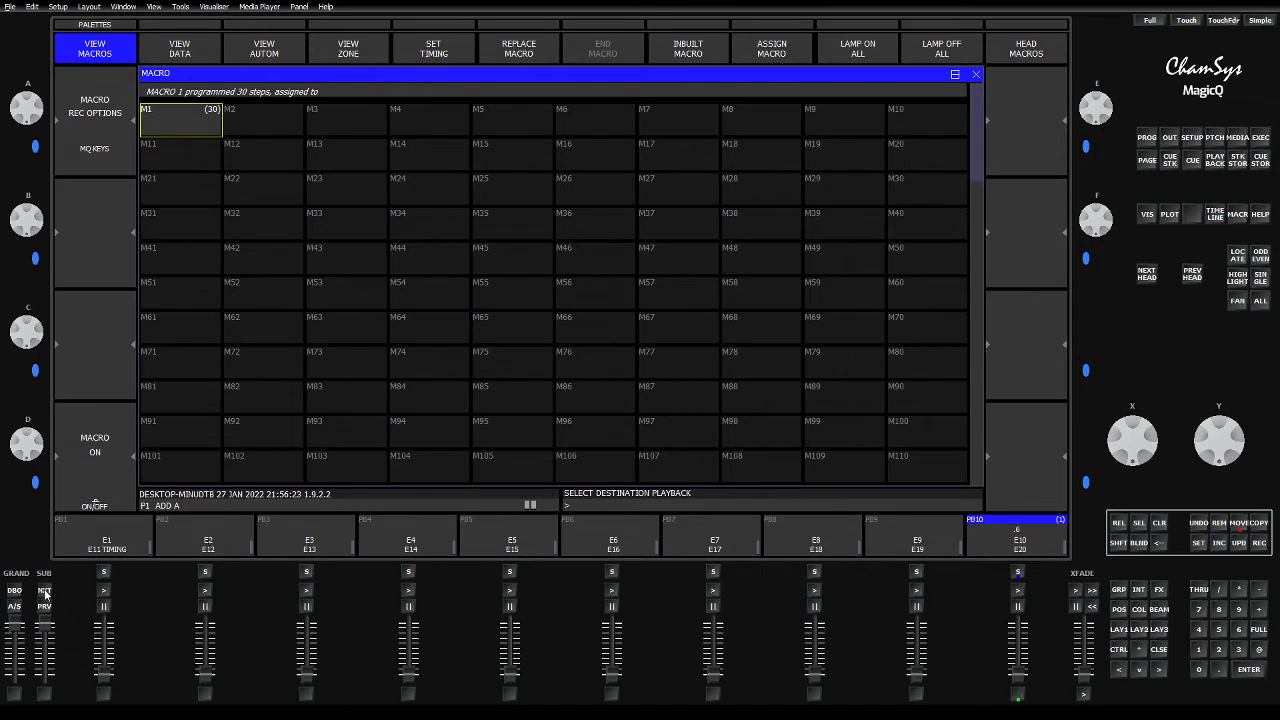
left_click(103, 574)
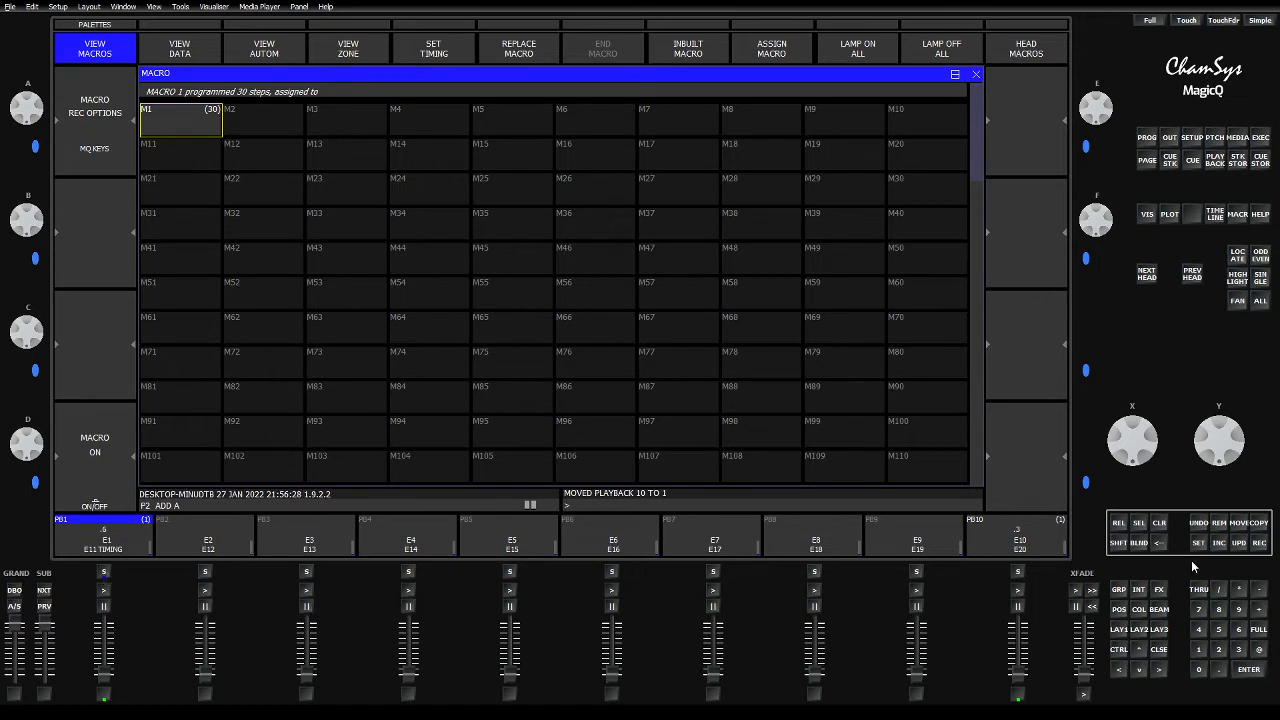
Step: Move the .3 cue stack from playback 10 on page 2 to playback 10 on page 1
left_click(1239, 523)
left_click(1017, 572)
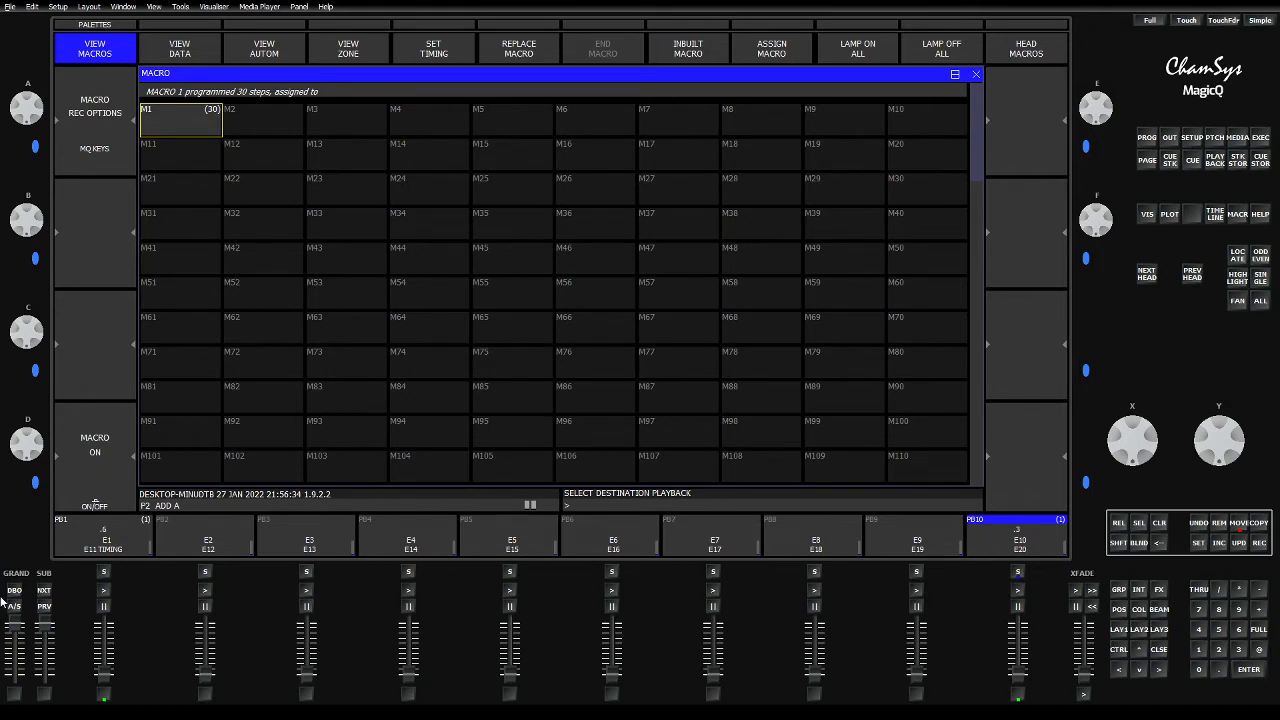
left_click(43, 607)
left_click(1018, 574)
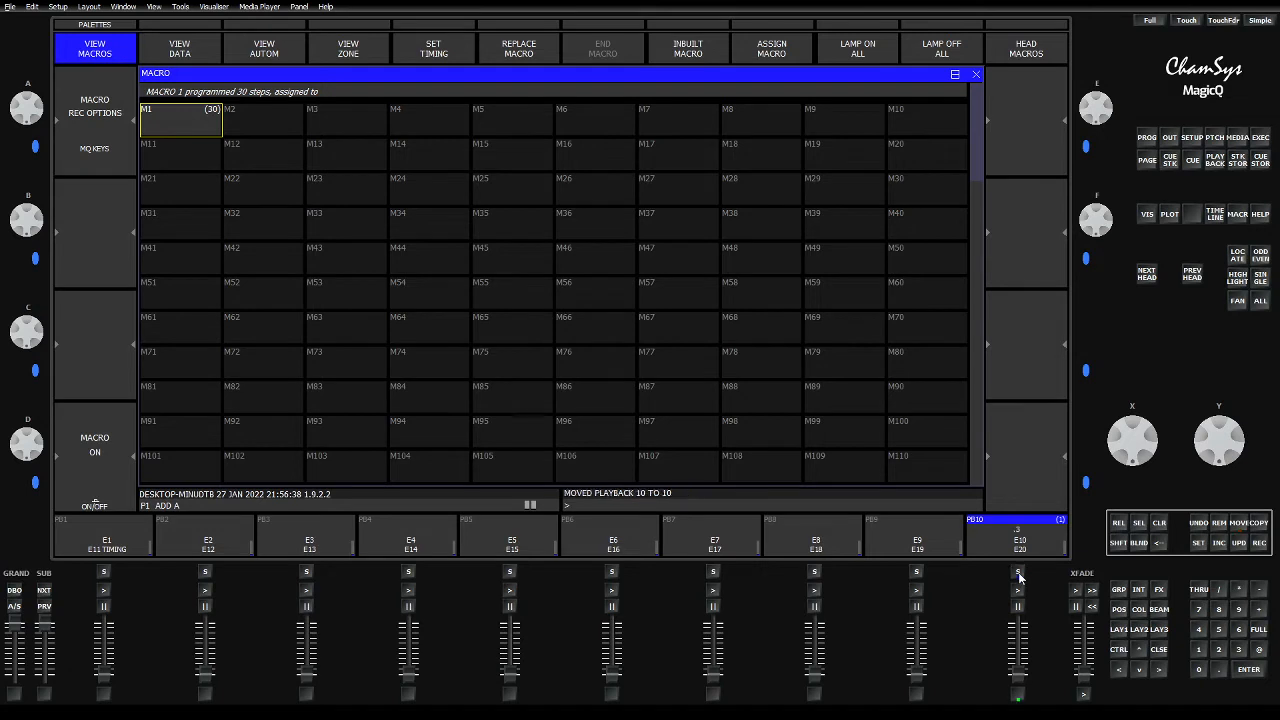
Step: On page 2, move the .6 cue stack from playback 1 to playback 10
left_click(44, 591)
left_click(1237, 525)
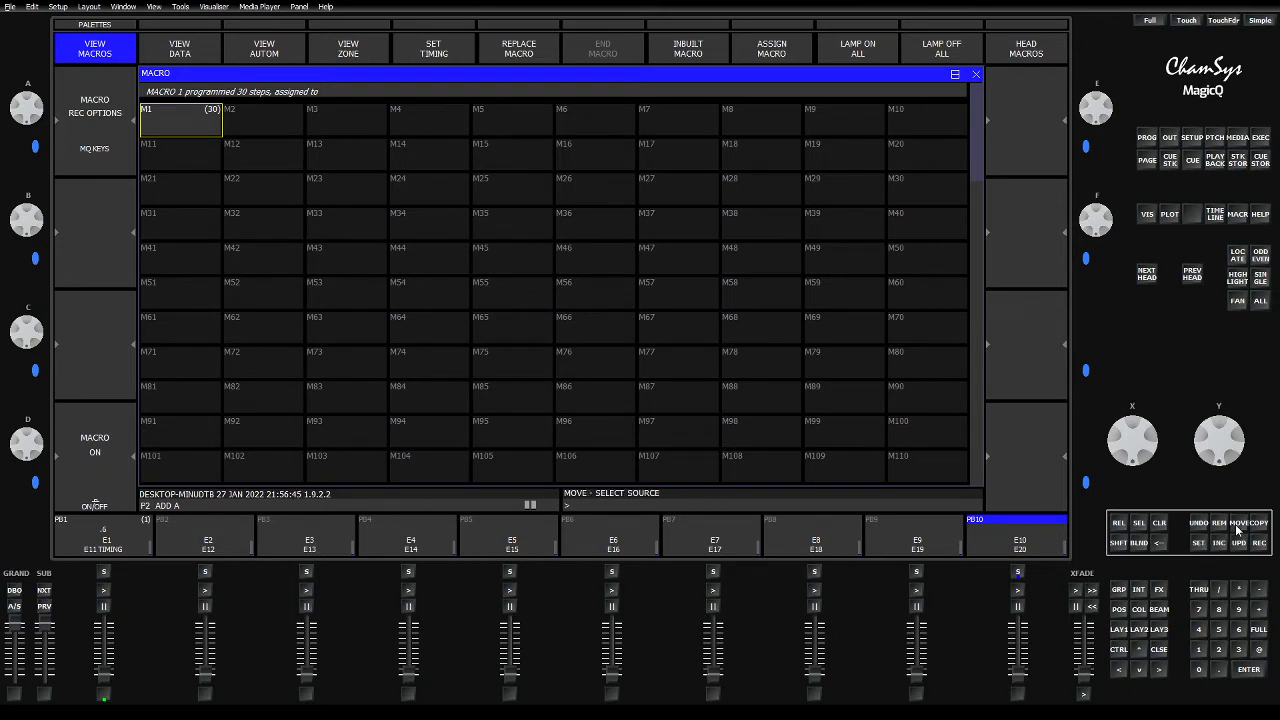
left_click(103, 573)
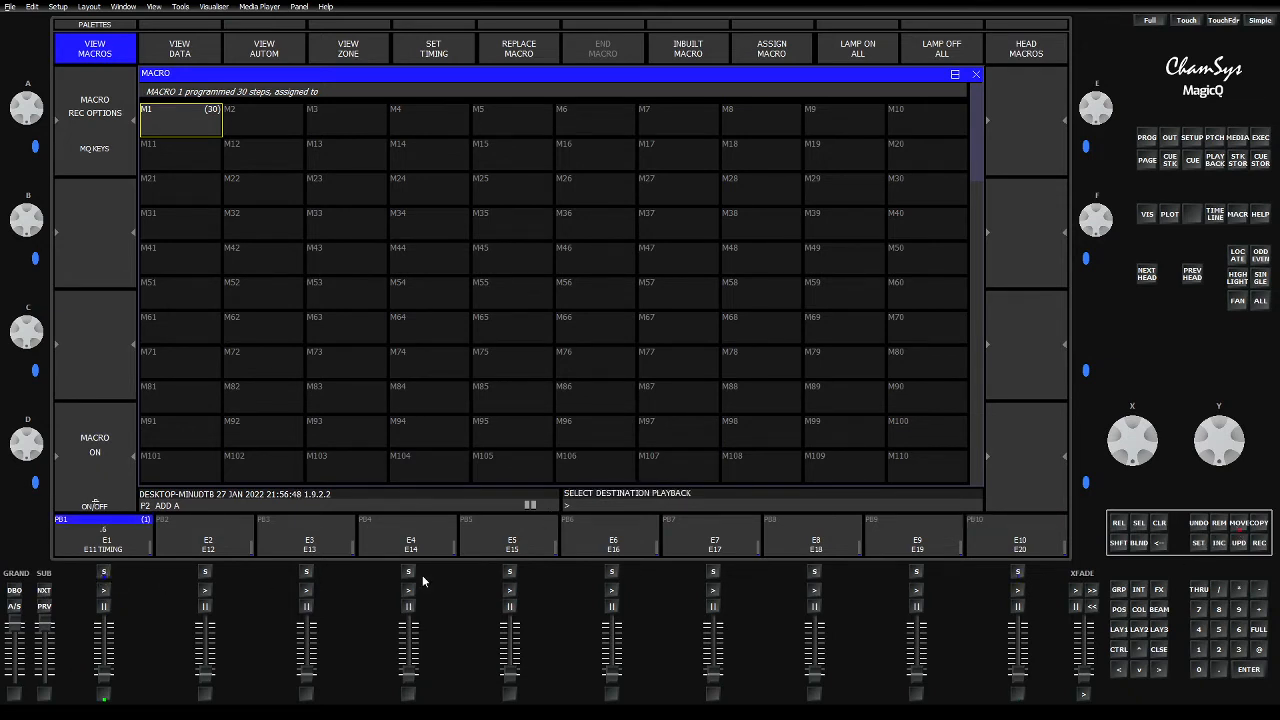
left_click(1017, 573)
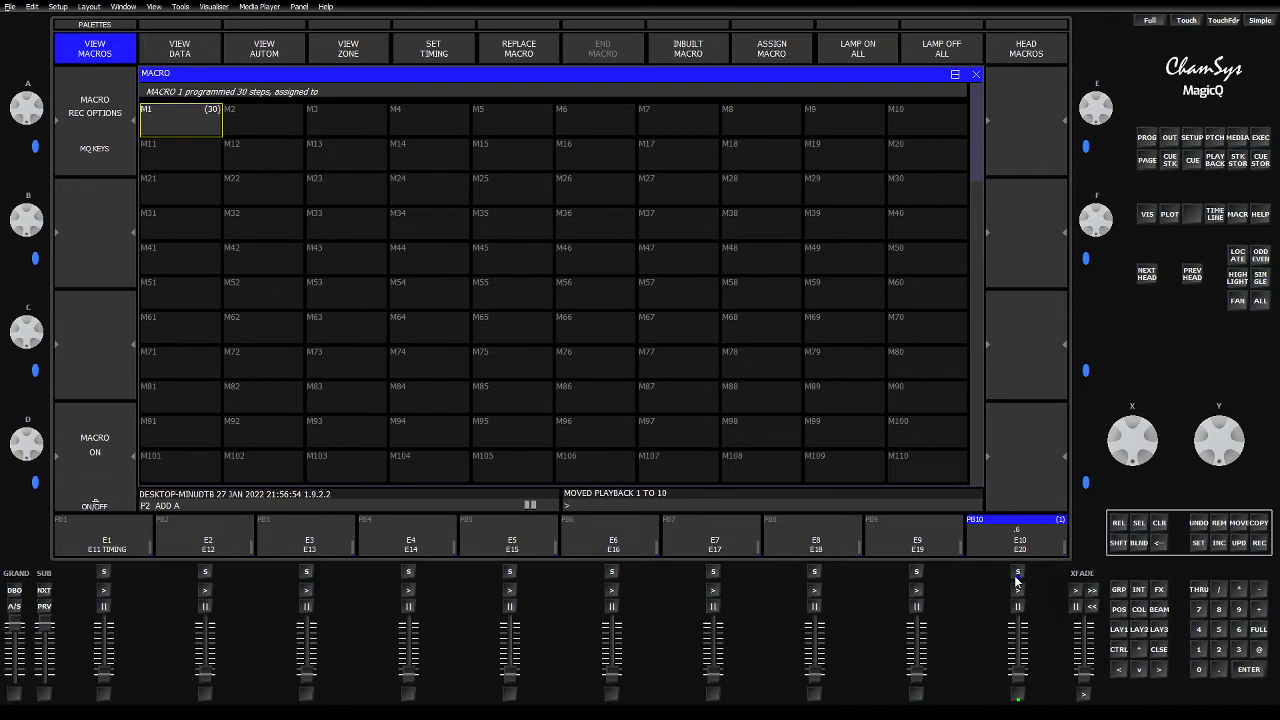
Step: Return to page 1, bring up the Macro window and raise the playback 10 fader to full
left_click(44, 606)
left_click(1240, 215)
left_click_drag(1019, 680, 997, 625)
Step: Open the timing cue stack CS4 from the Cue Stack Store to examine its cues and macro entries
left_click(1237, 161)
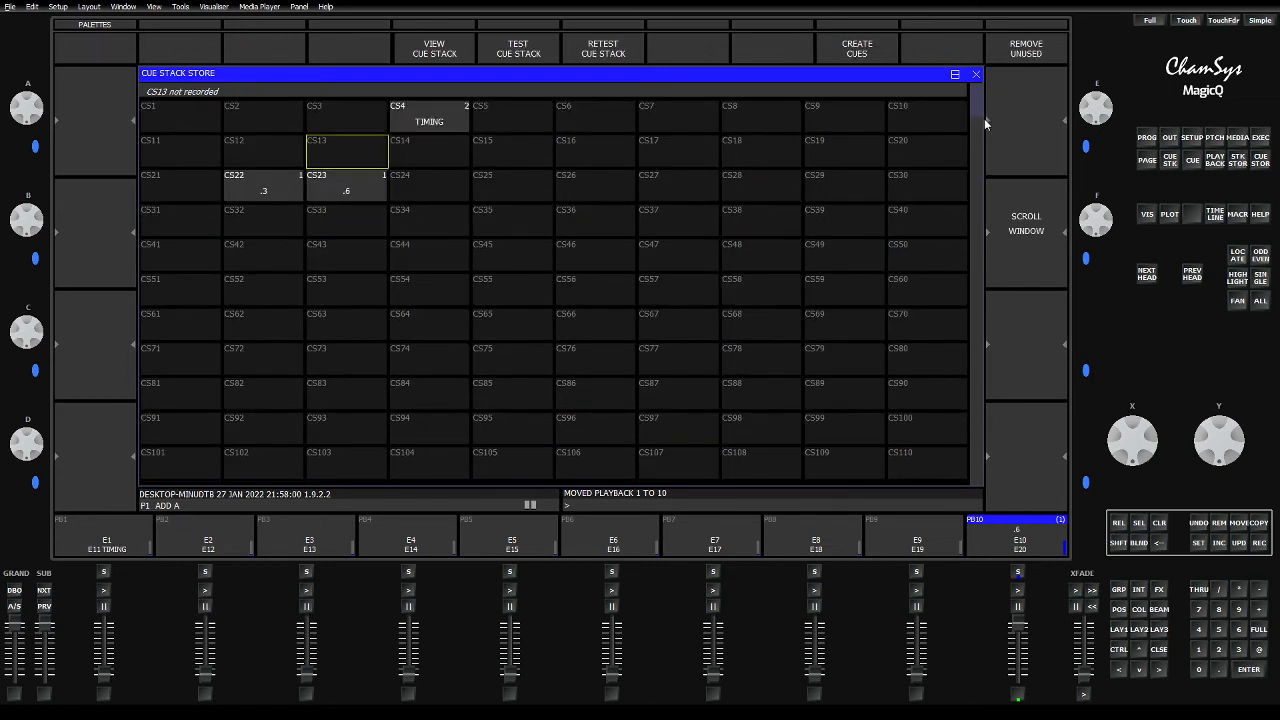
key("Up")
key("Right")
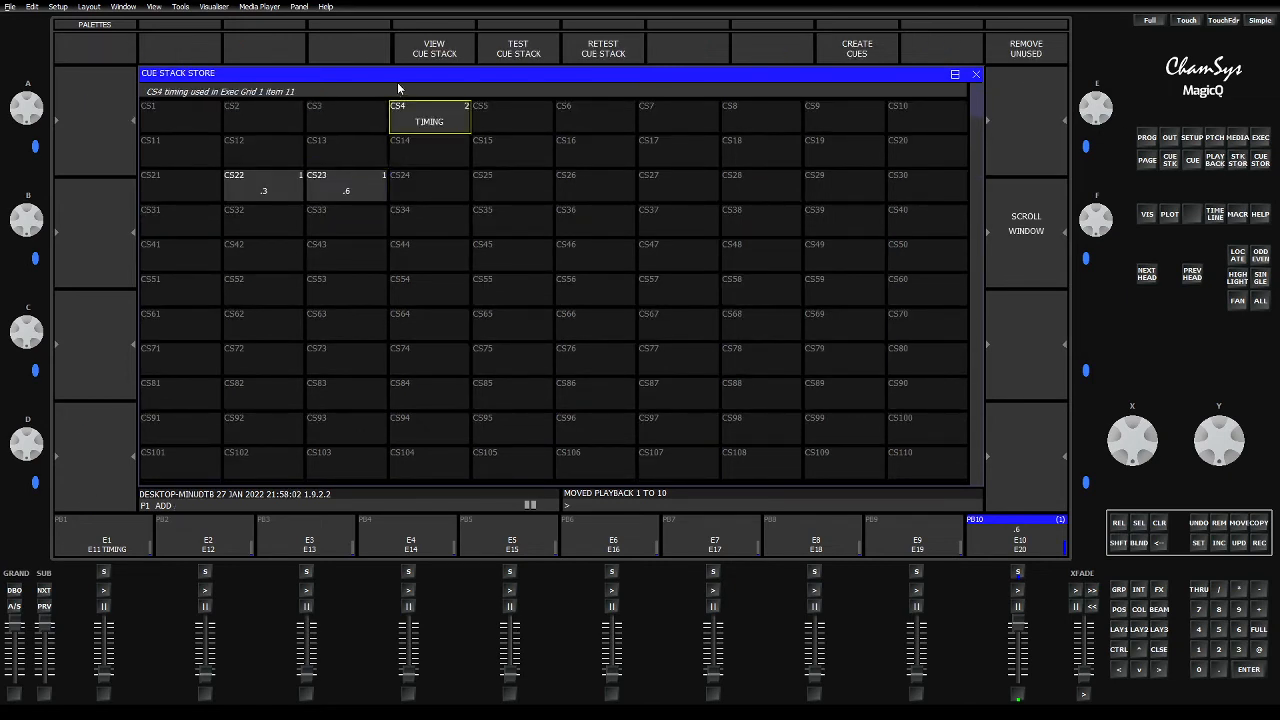
left_click(424, 63)
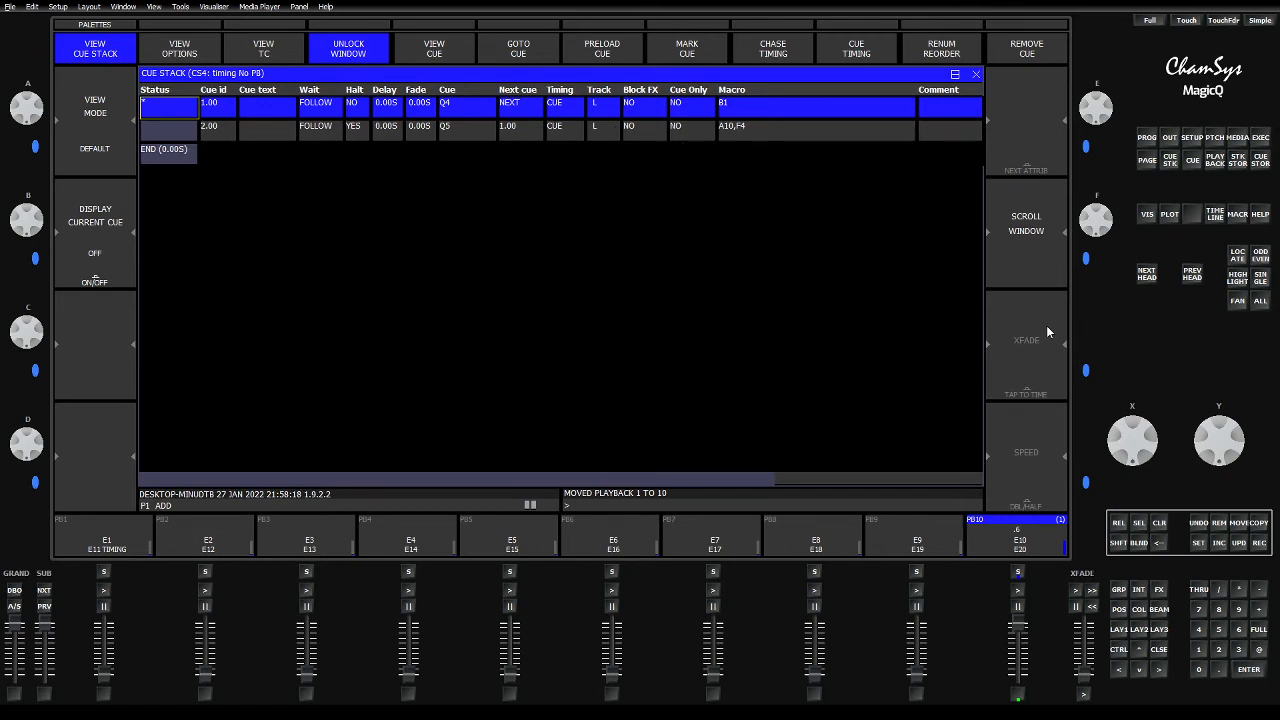
Step: Return to the Cue Stack Store and trigger the timing cue stack CS4
left_click(1237, 160)
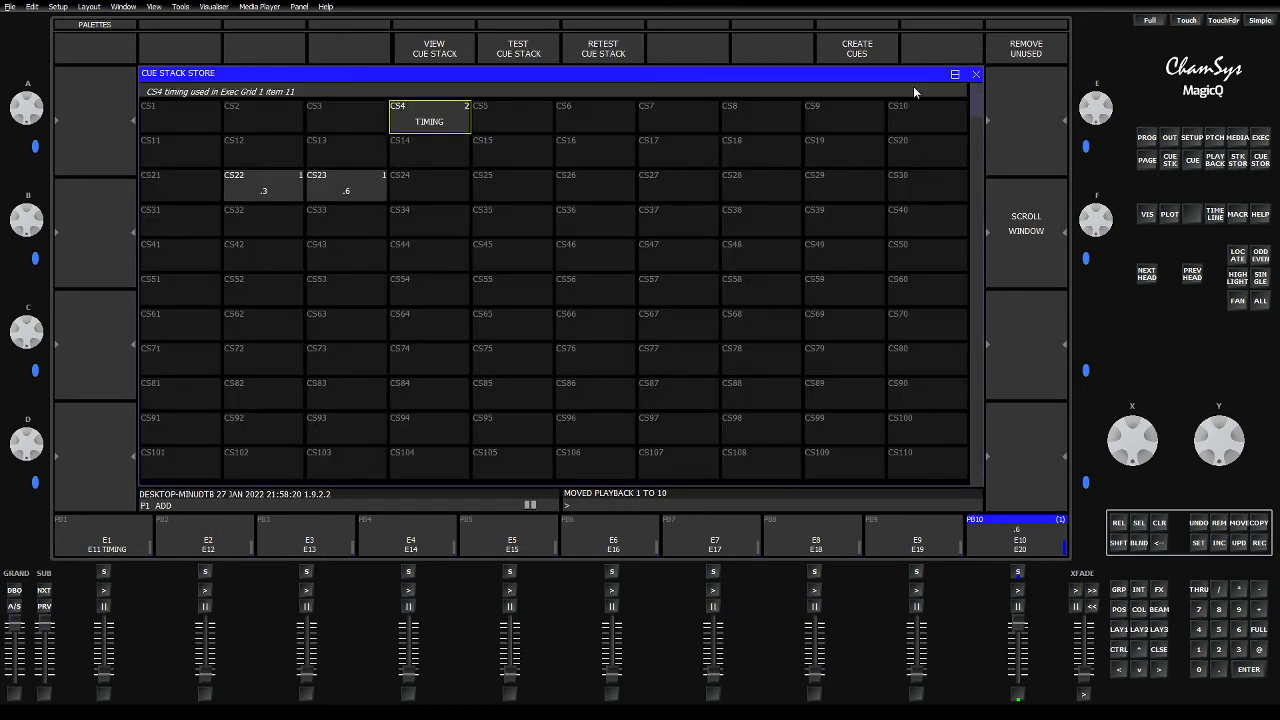
left_click(432, 125)
left_click(432, 125)
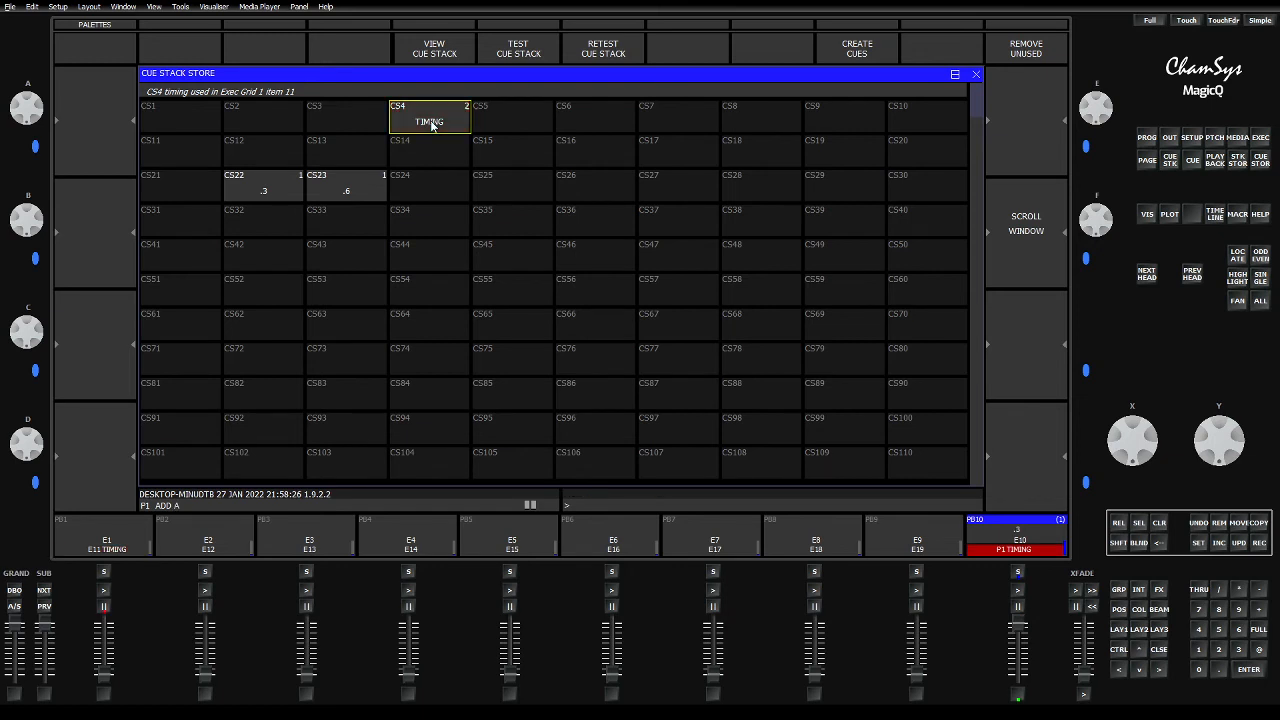
left_click(432, 125)
left_click(432, 125)
Step: Open the Visualiser and test playback 10 by raising its fader to full, lowering it to zero and using its flash control
left_click(1147, 214)
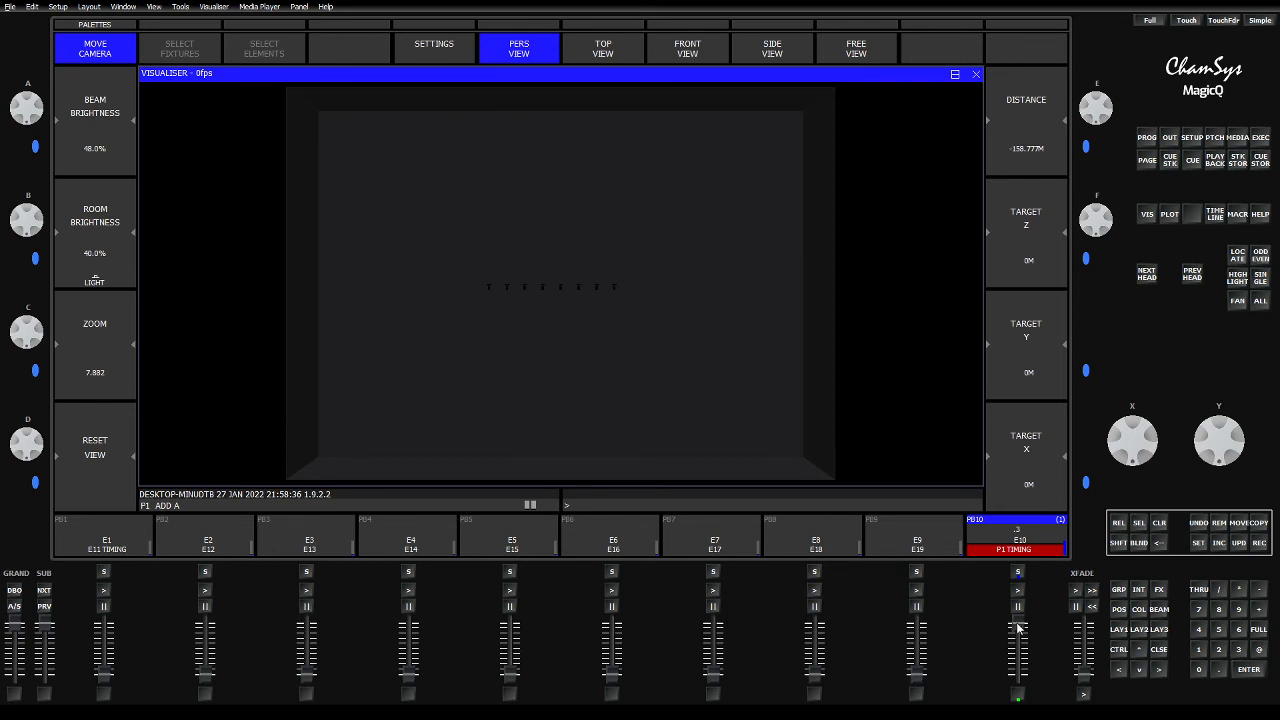
mouse_move(1017, 623)
left_mouse_down()
mouse_move(1016, 650)
mouse_move(1010, 608)
left_mouse_up()
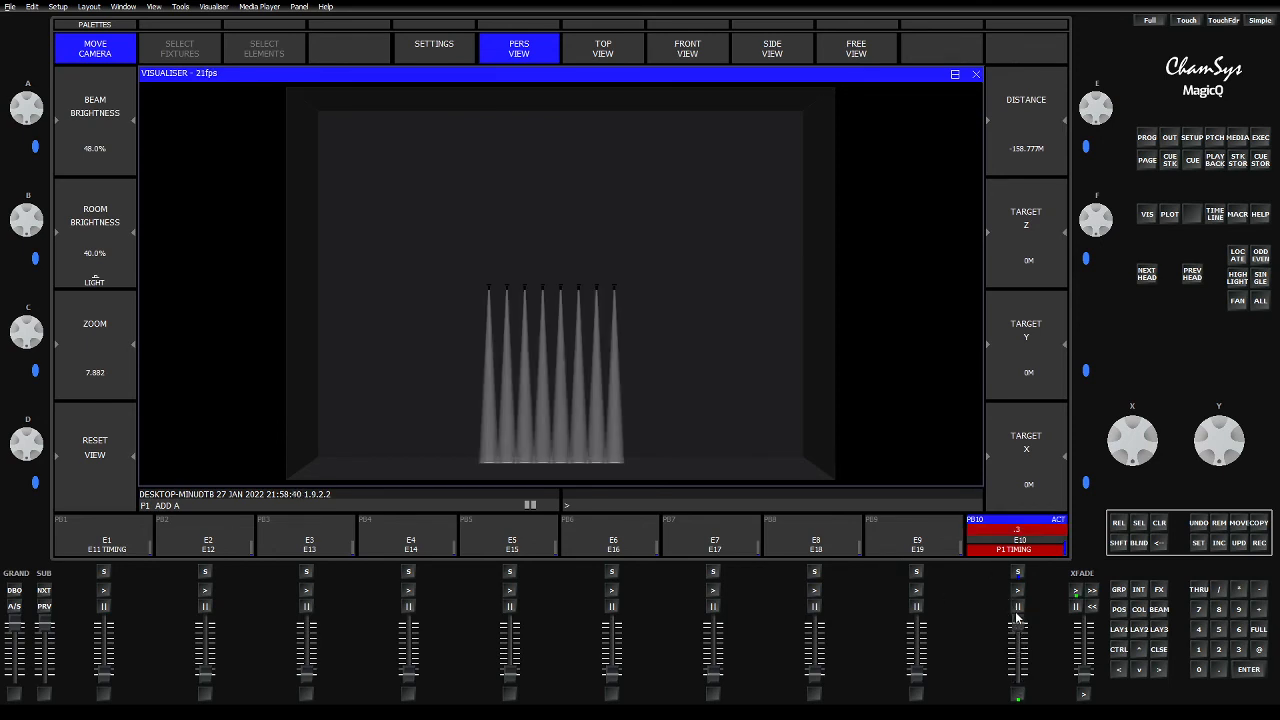
left_click_drag(1017, 627, 1019, 700)
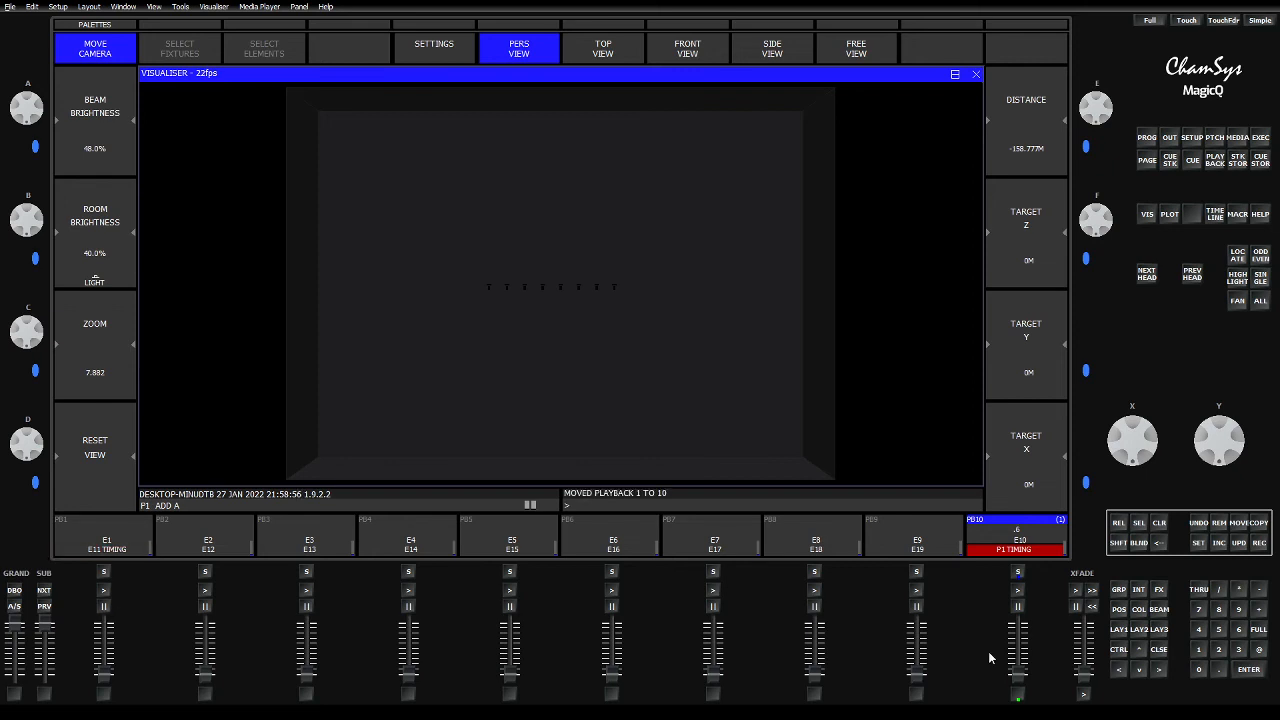
left_click(1019, 699)
Step: Test playback 10 in the Visualiser again by raising its fader to full, lowering it to zero and flashing it
left_click_drag(1015, 651, 1011, 611)
left_click_drag(1018, 624, 998, 605)
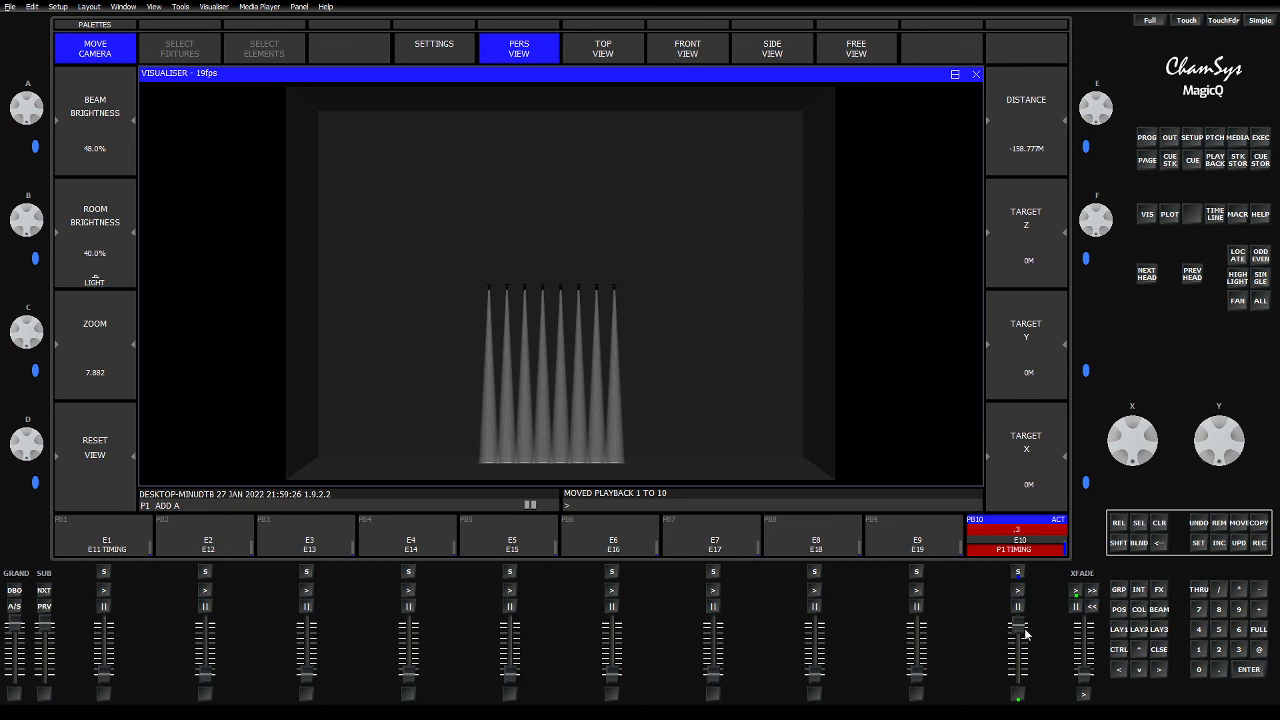
left_click_drag(1015, 632, 1018, 692)
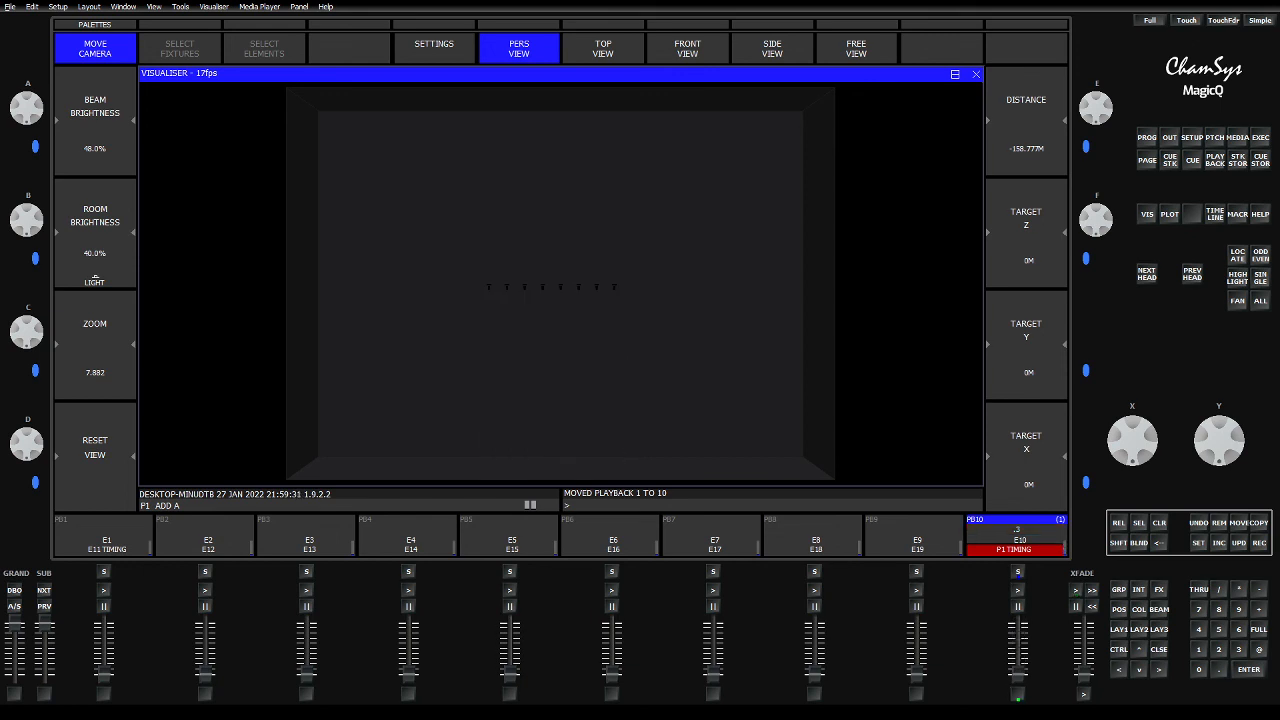
left_click(1018, 698)
key("shift")
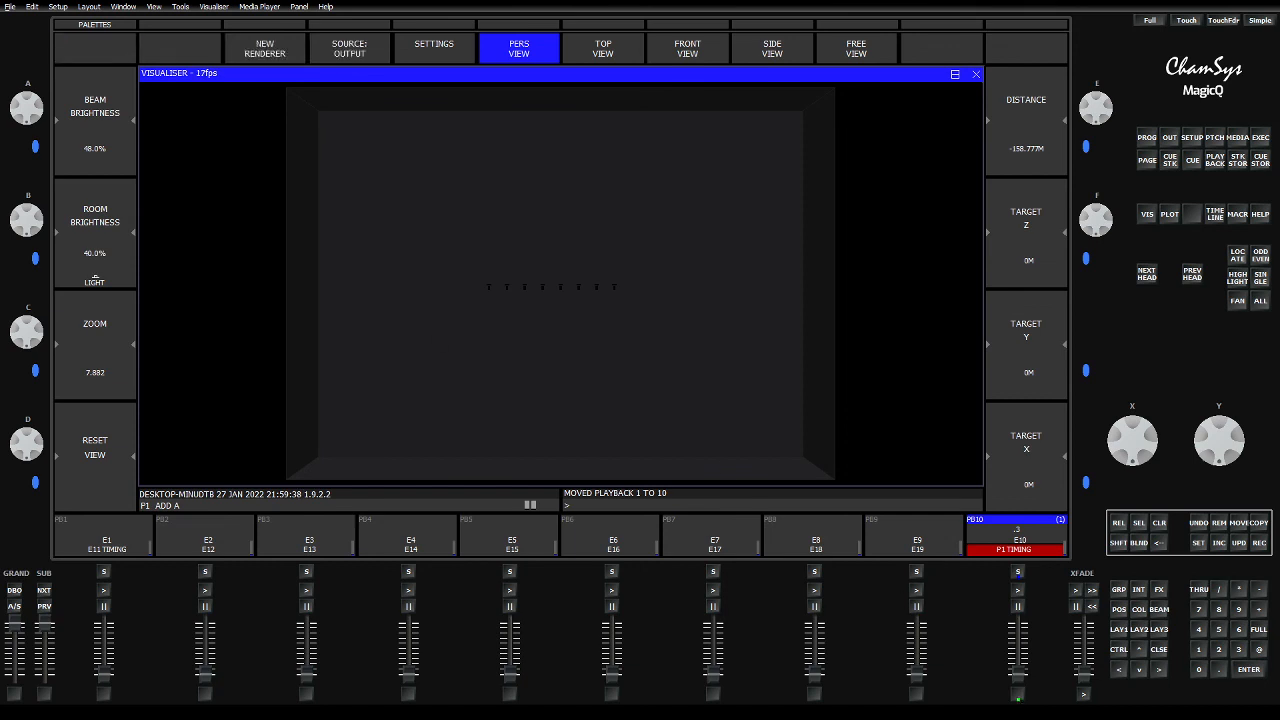